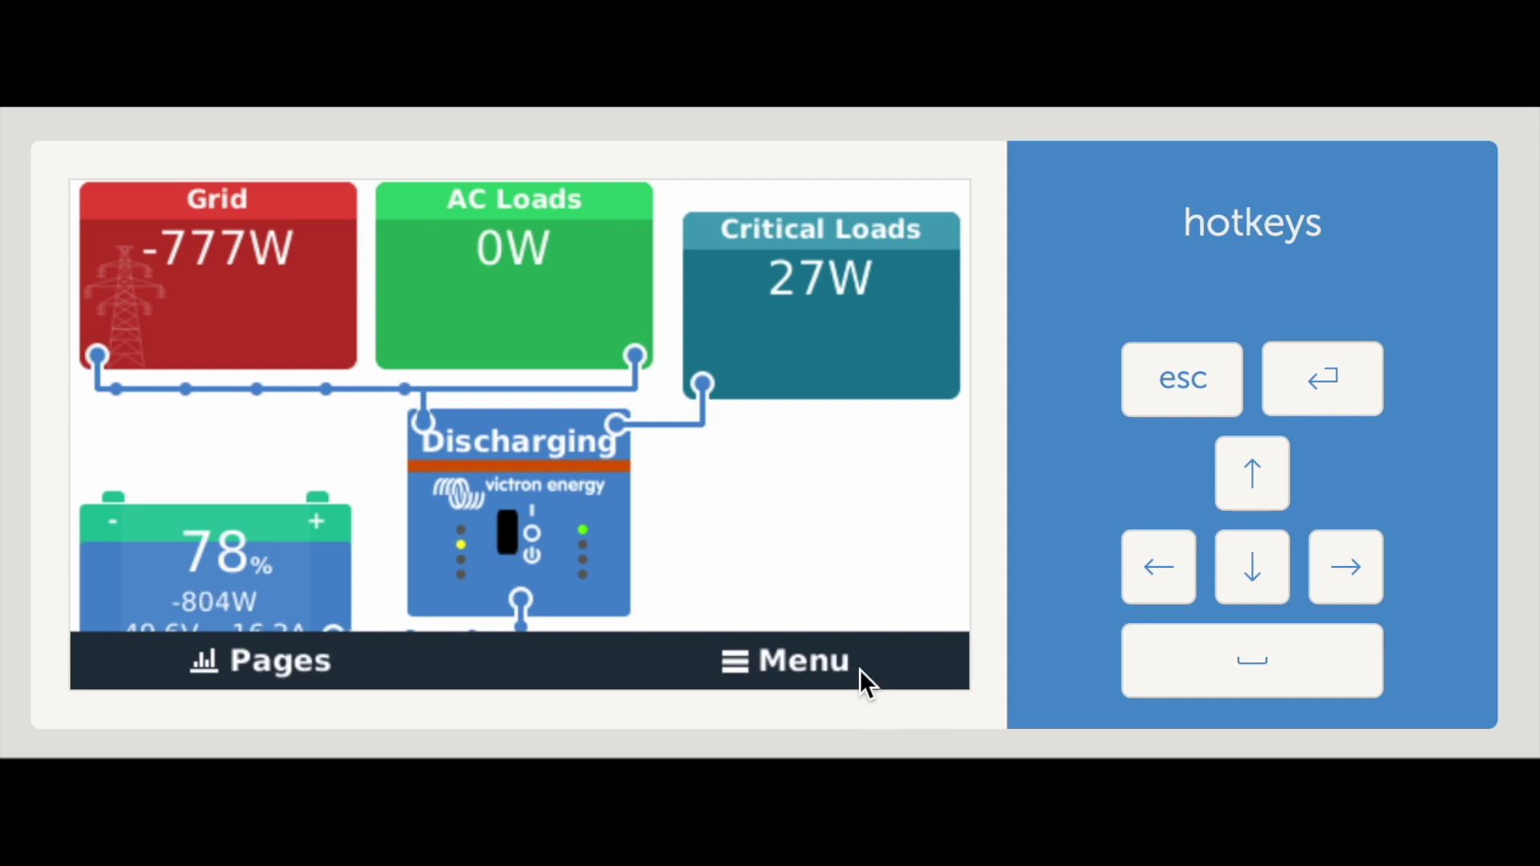
Step: Open the Settings page from the GX device menu
click(859, 669)
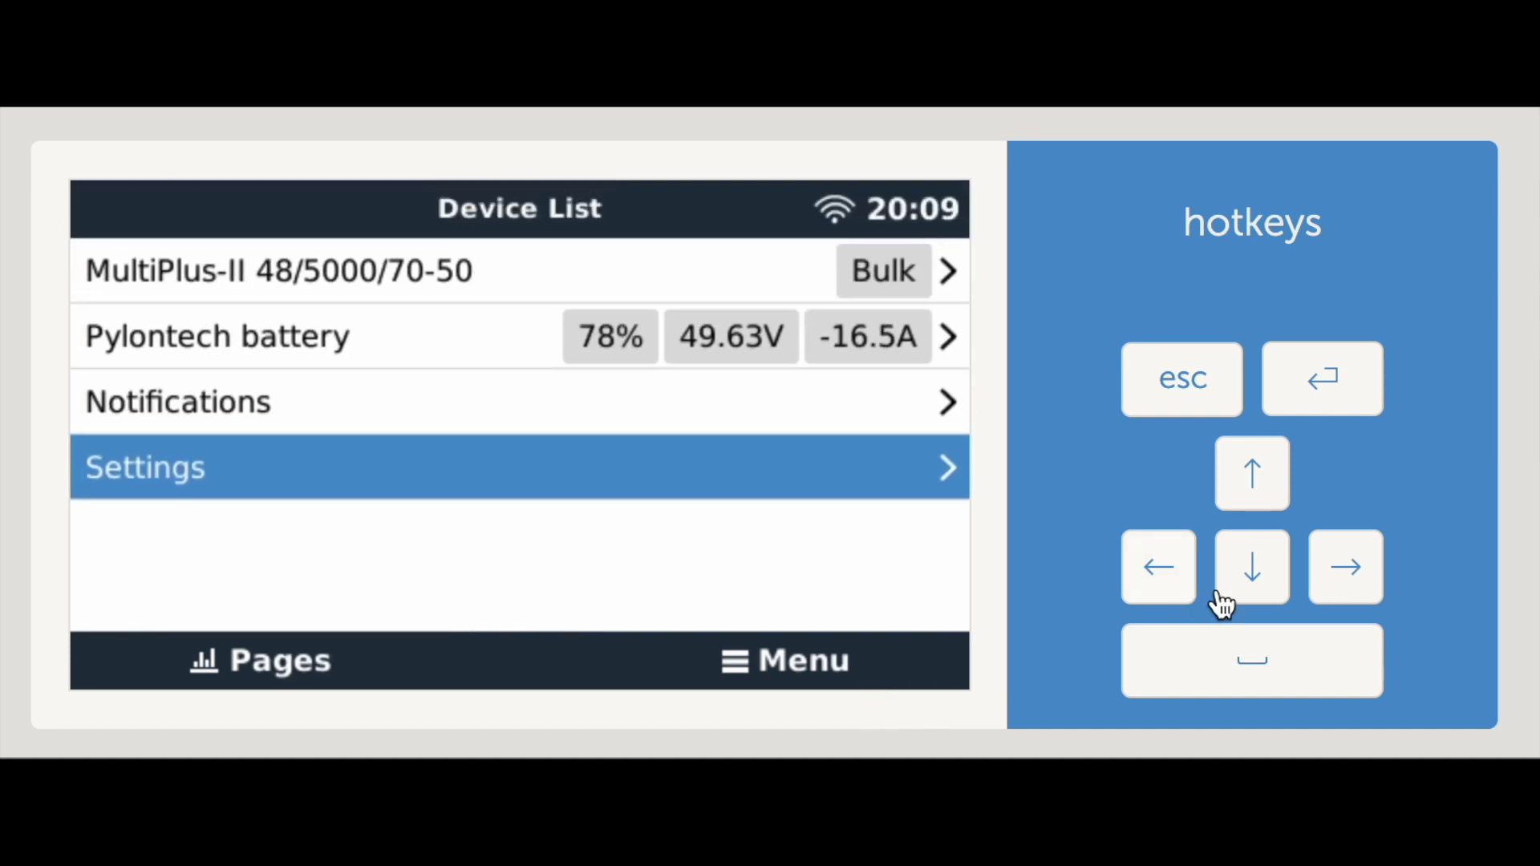
click(1272, 507)
click(1258, 567)
click(1204, 686)
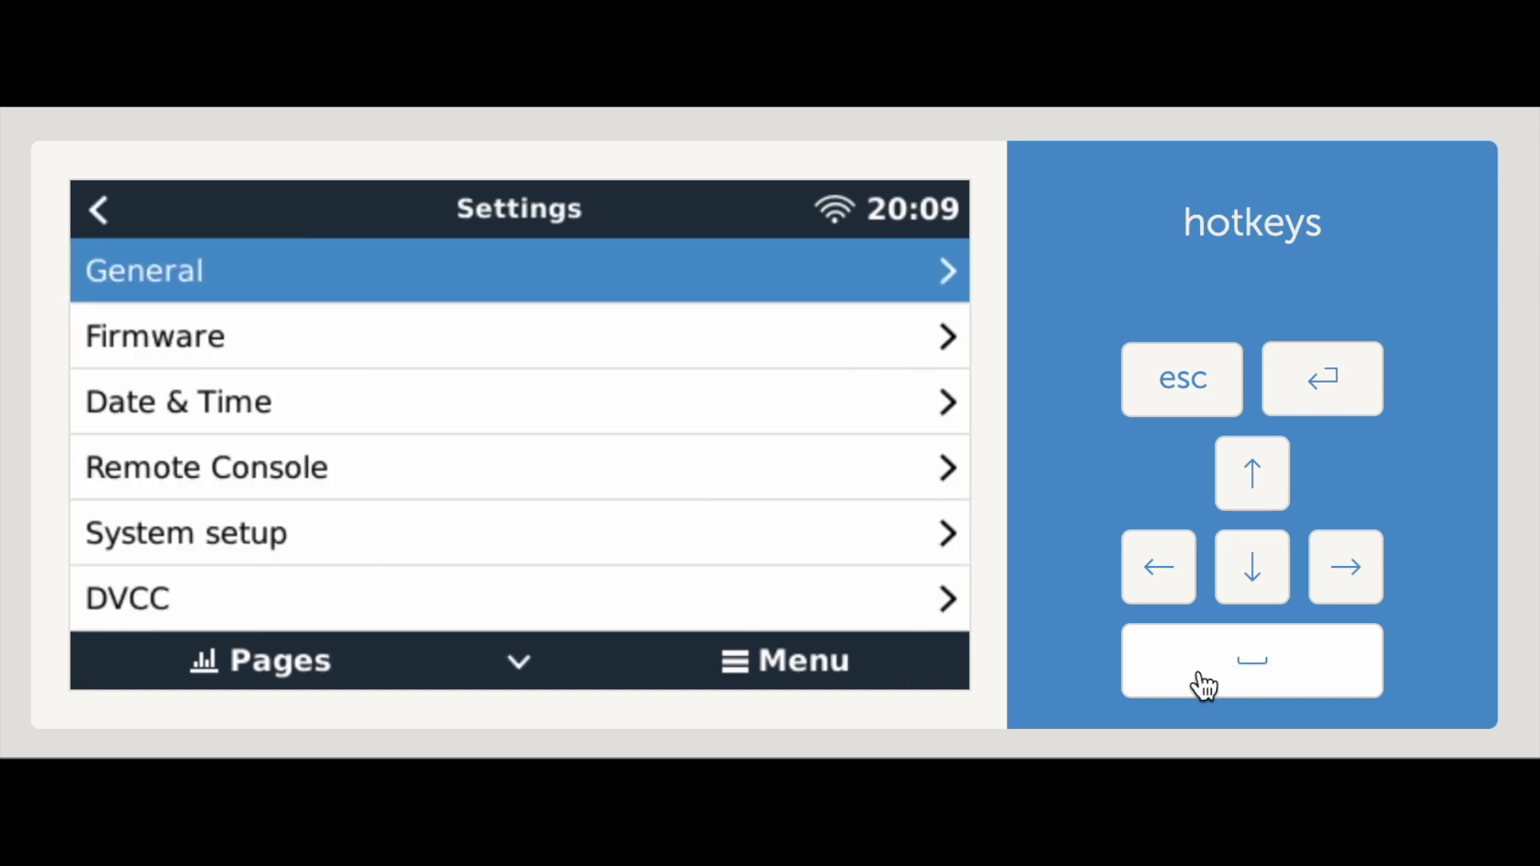
Step: Move down the settings list past Firmware to DVCC and open it
click(1253, 599)
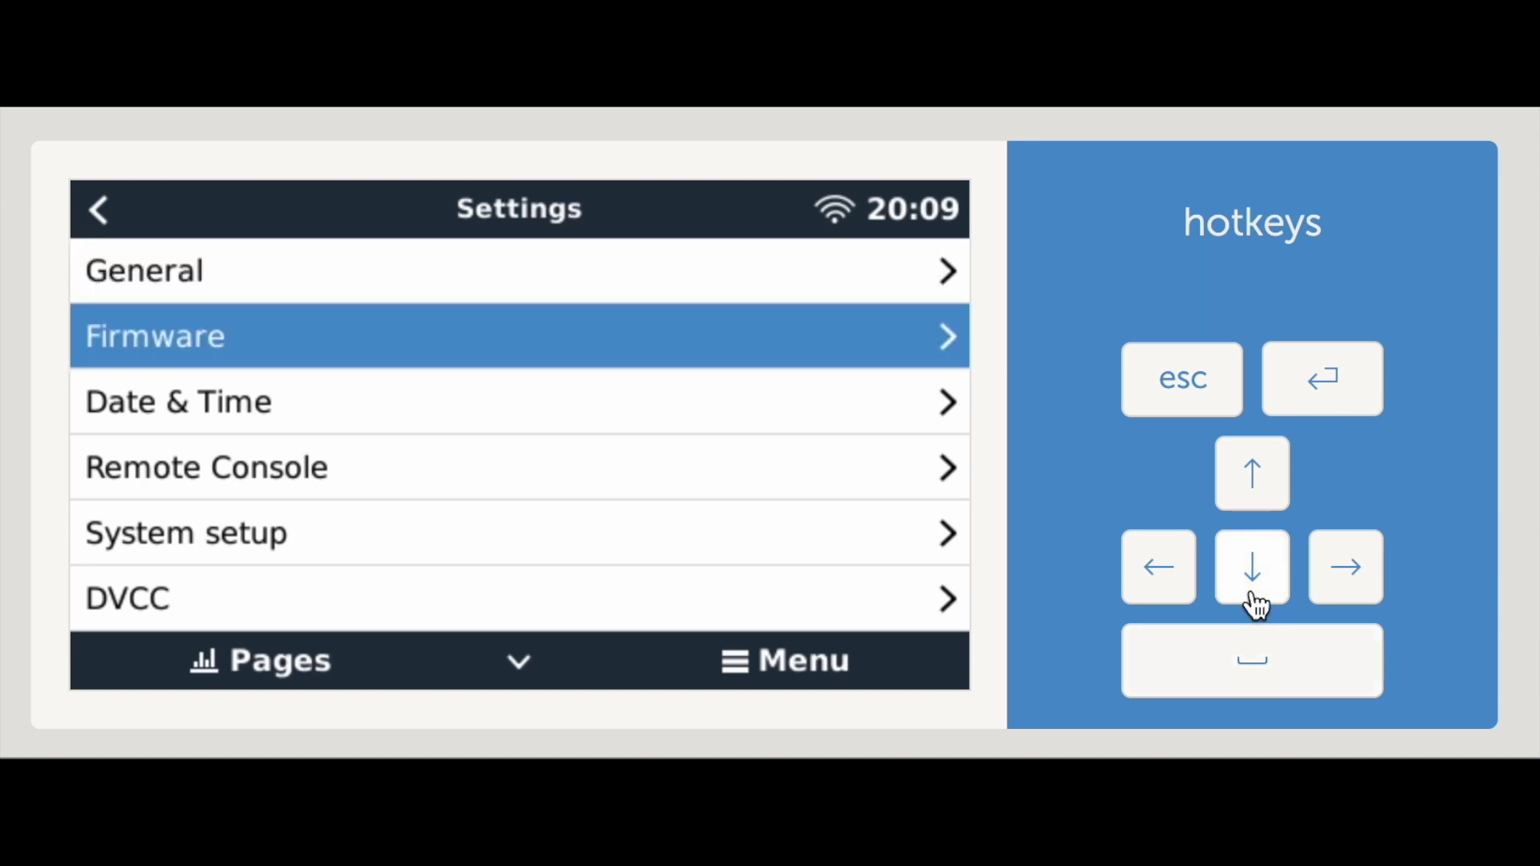
click(1253, 598)
click(1253, 597)
click(1253, 599)
click(1253, 598)
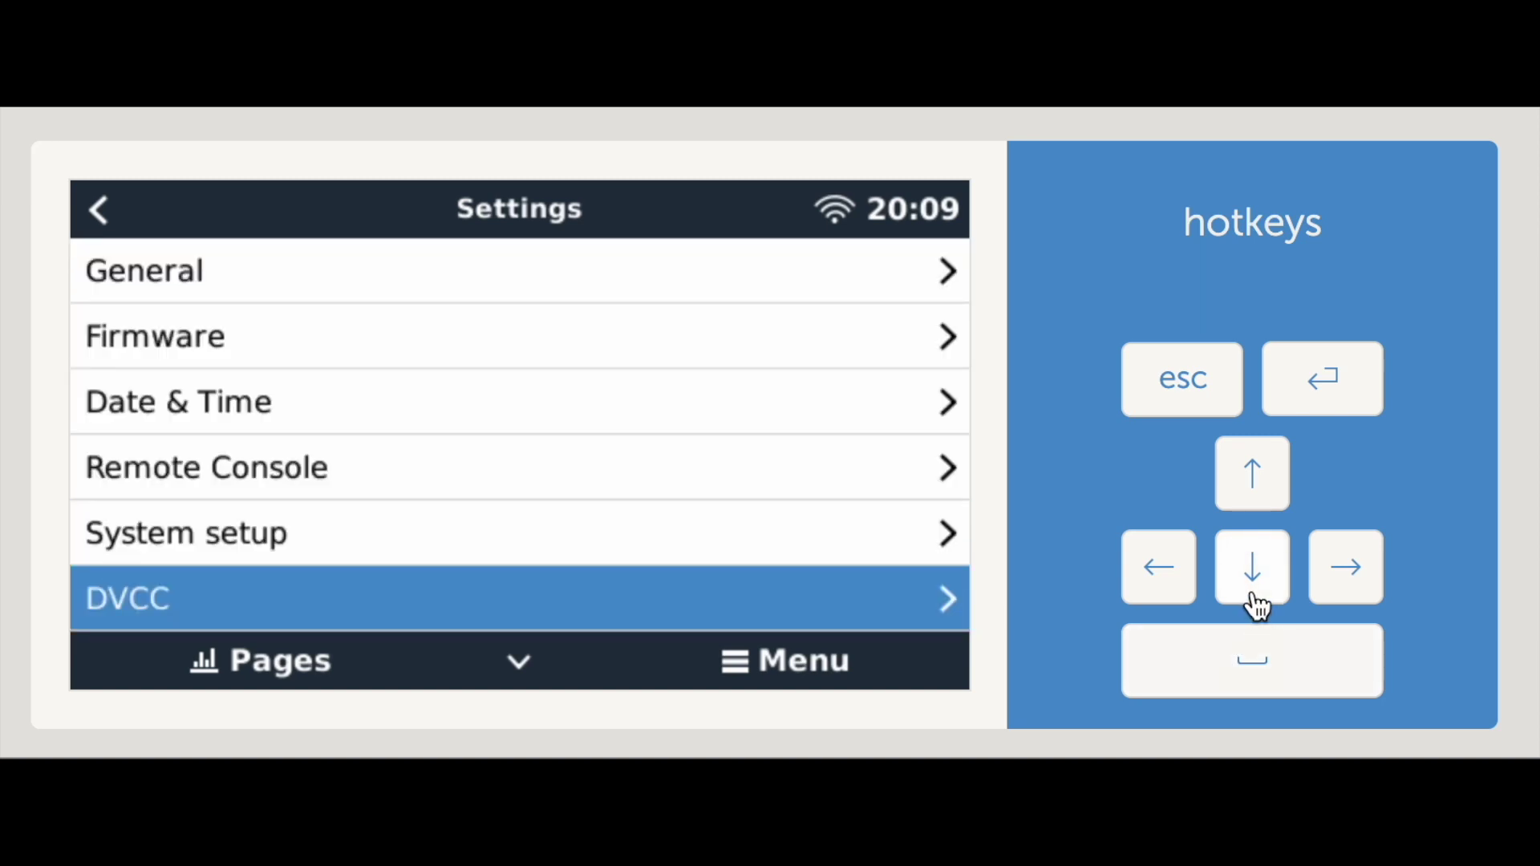
click(1243, 664)
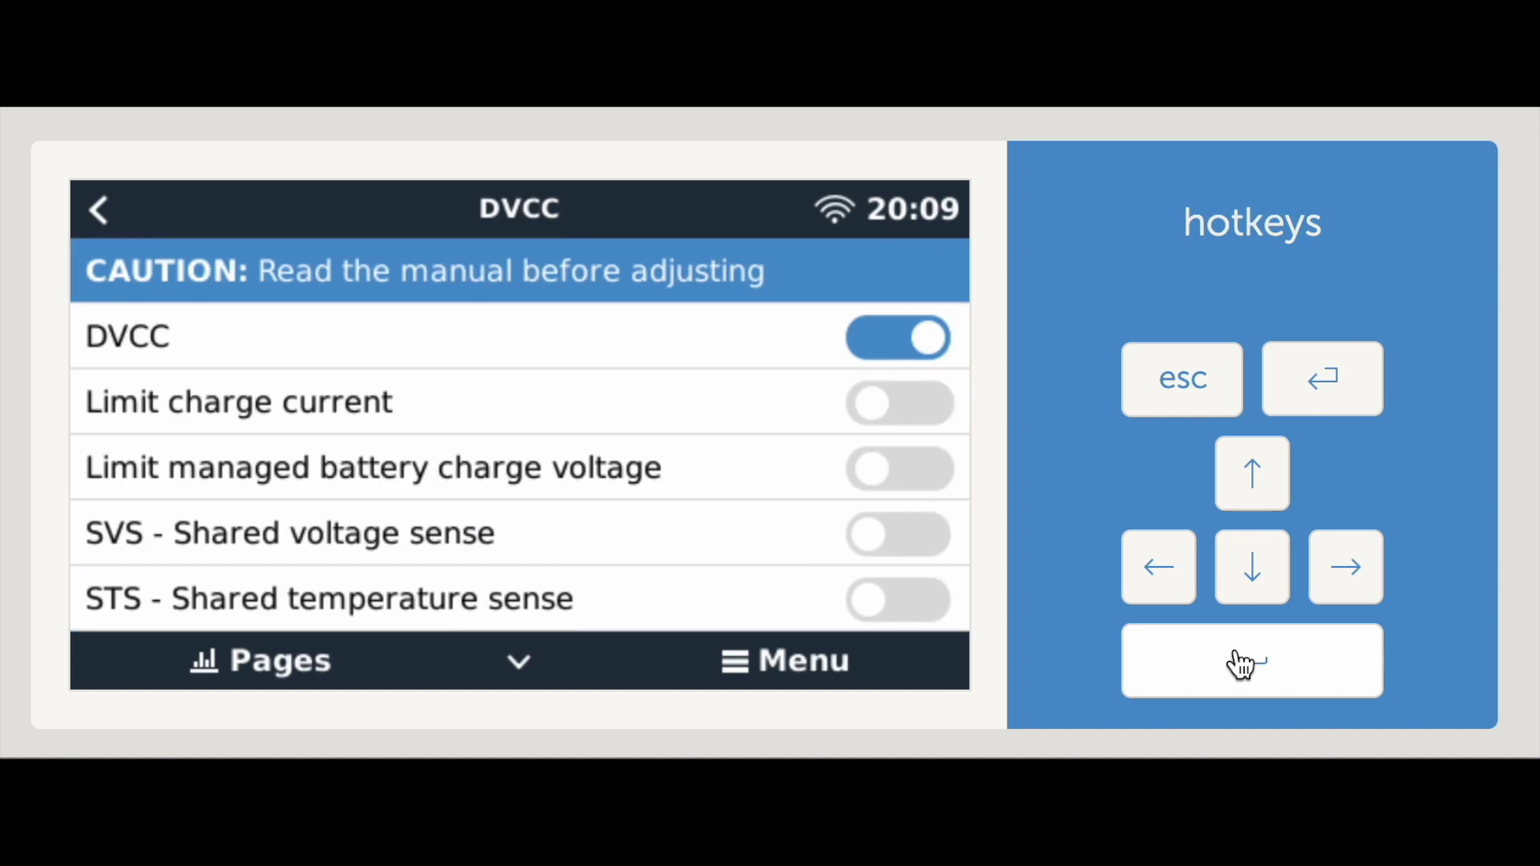
Step: Switch on 'Limit managed battery charge voltage' in the DVCC settings
click(1264, 586)
click(1267, 590)
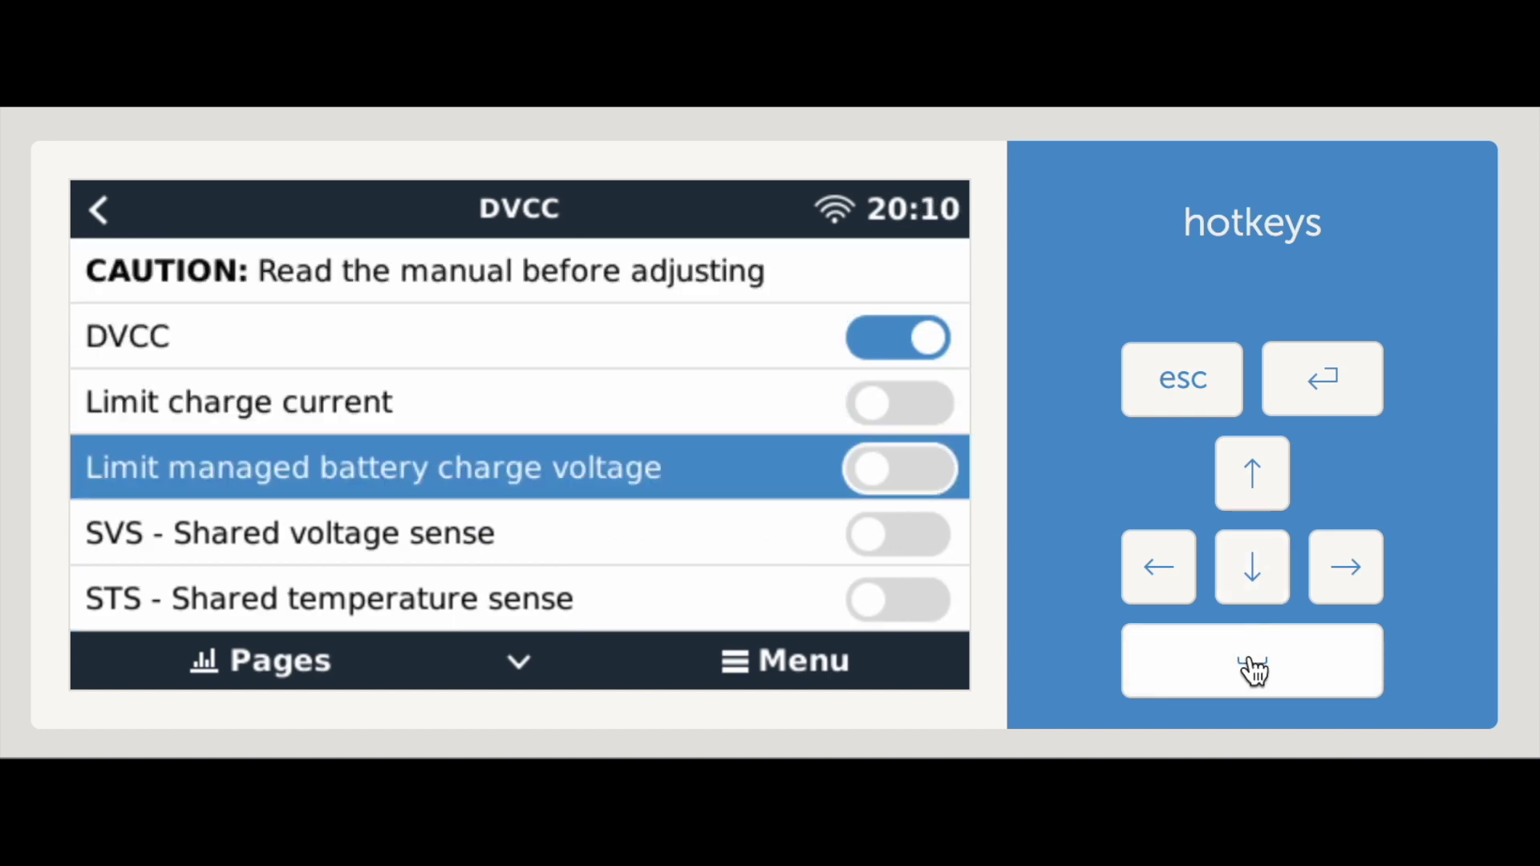
click(1255, 664)
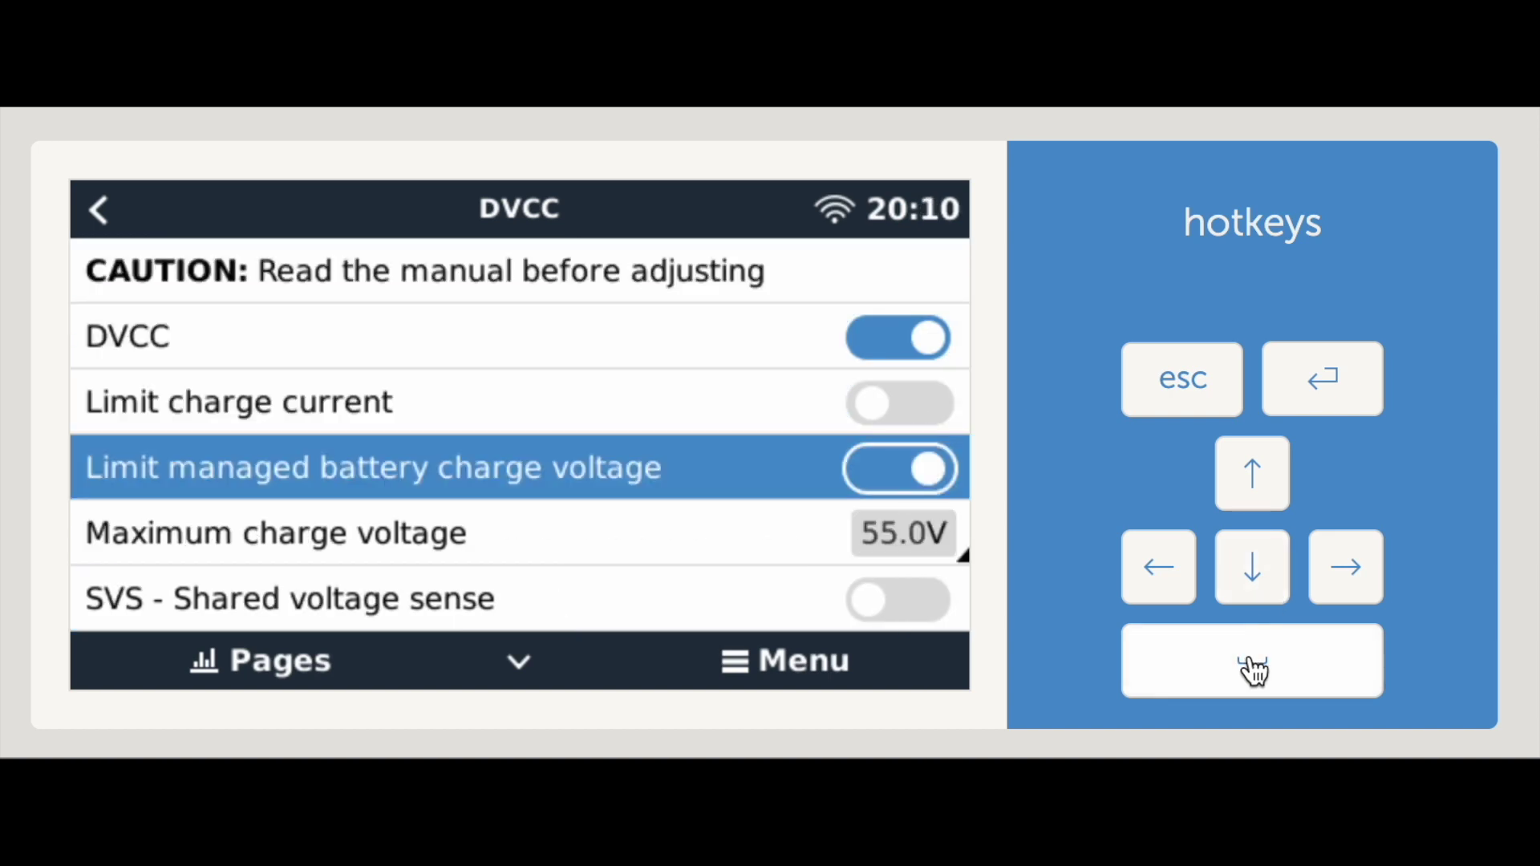
Step: Lower the Maximum charge voltage from 55.0 V to 52.0 V and confirm it
click(1264, 591)
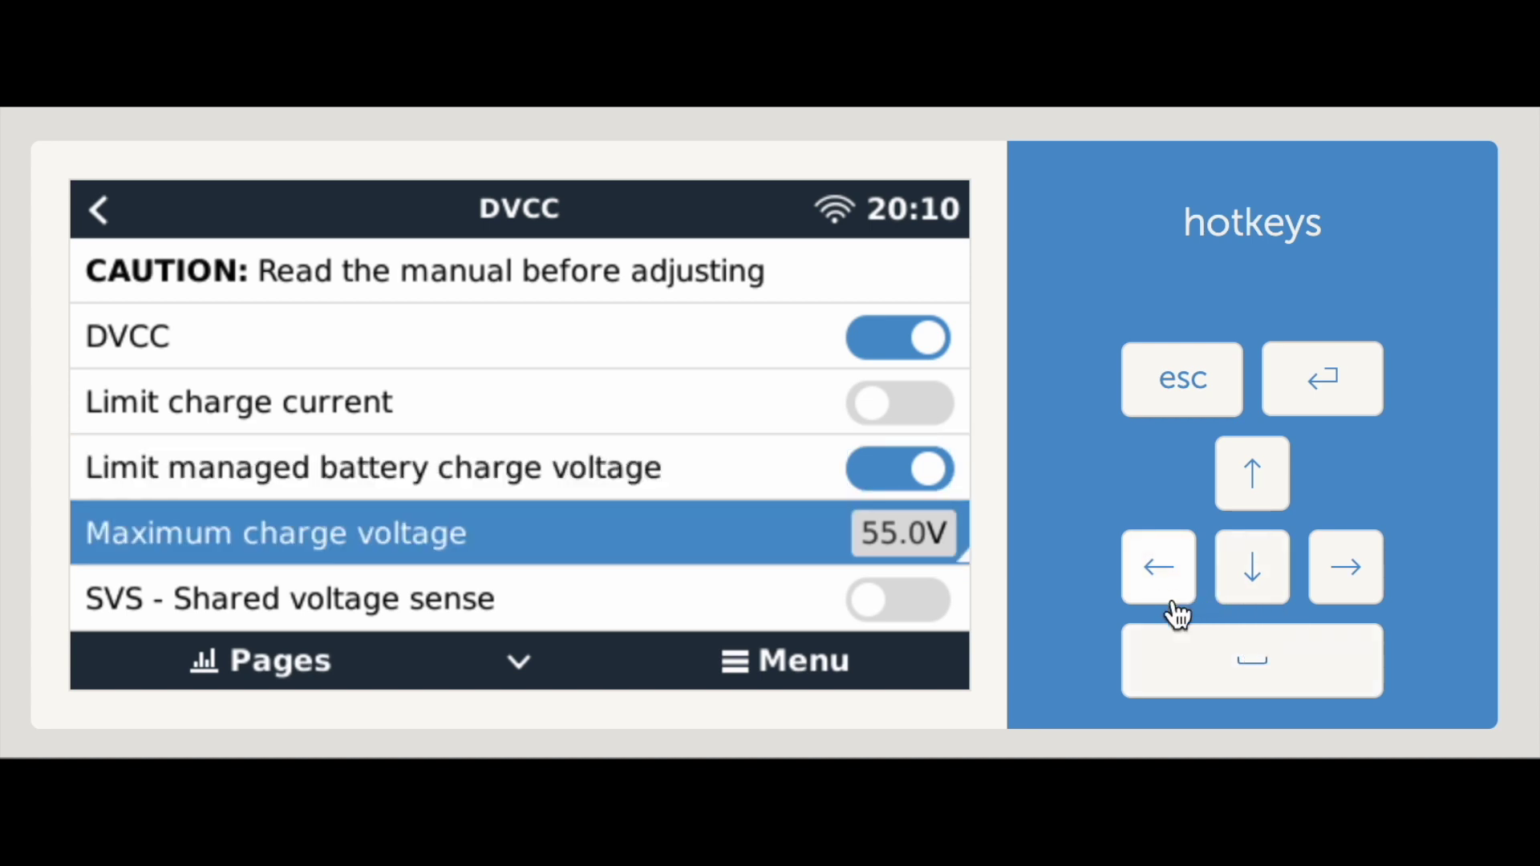
click(1242, 689)
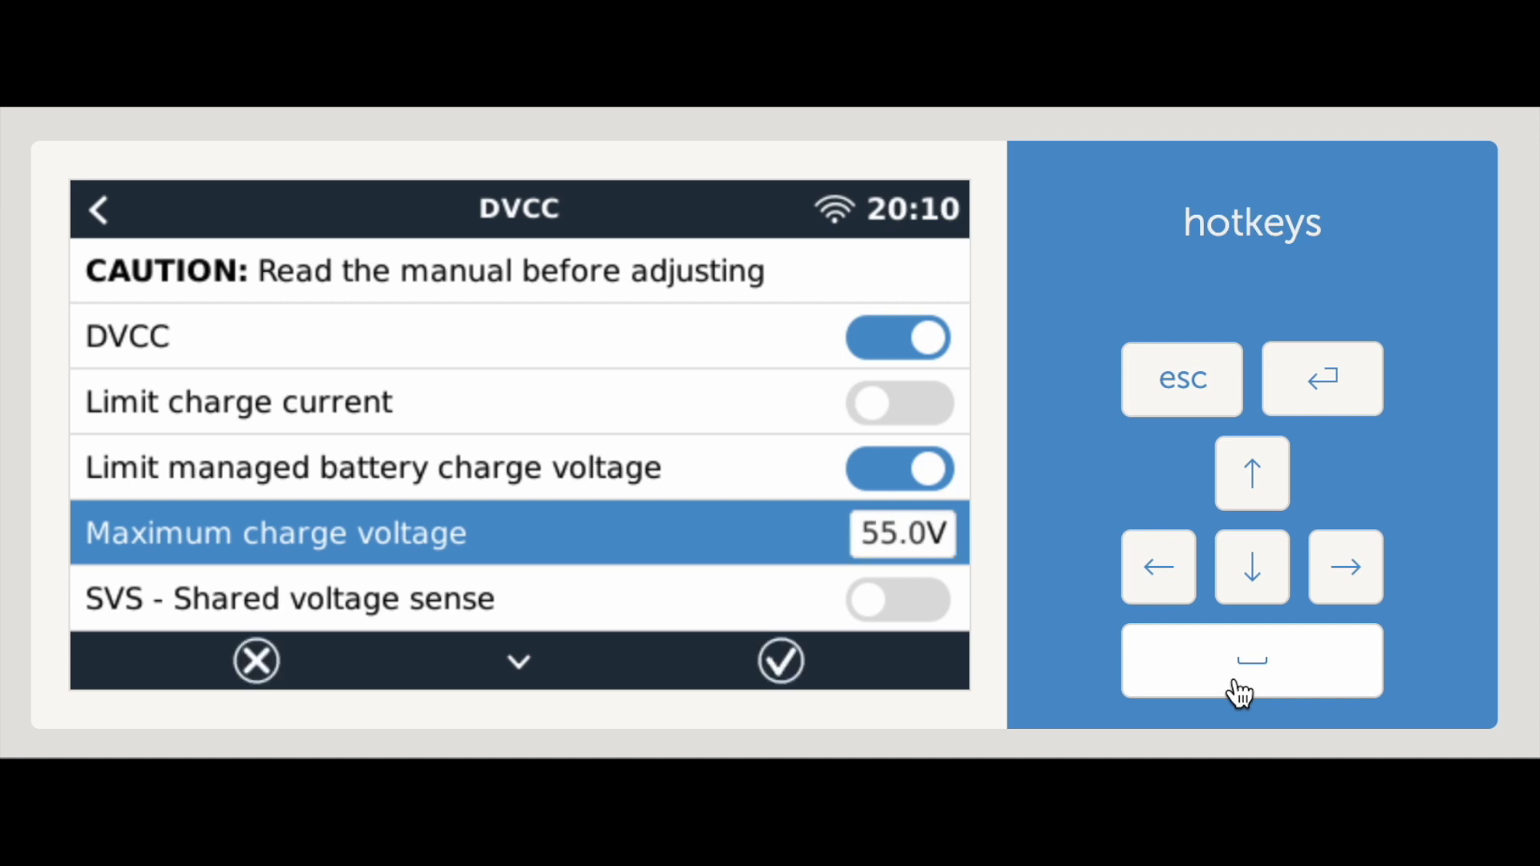
click(1257, 591)
click(1257, 590)
click(1258, 590)
click(1258, 590)
click(1258, 590)
click(1258, 590)
click(1258, 590)
click(1258, 590)
click(1258, 590)
click(1258, 590)
click(1257, 590)
click(1258, 590)
click(1258, 589)
click(1257, 589)
click(1257, 590)
click(1258, 591)
click(1257, 590)
click(1258, 590)
click(1257, 590)
click(1257, 590)
click(1257, 590)
click(1257, 591)
click(1257, 591)
click(1257, 589)
click(1257, 590)
click(1257, 589)
click(1258, 664)
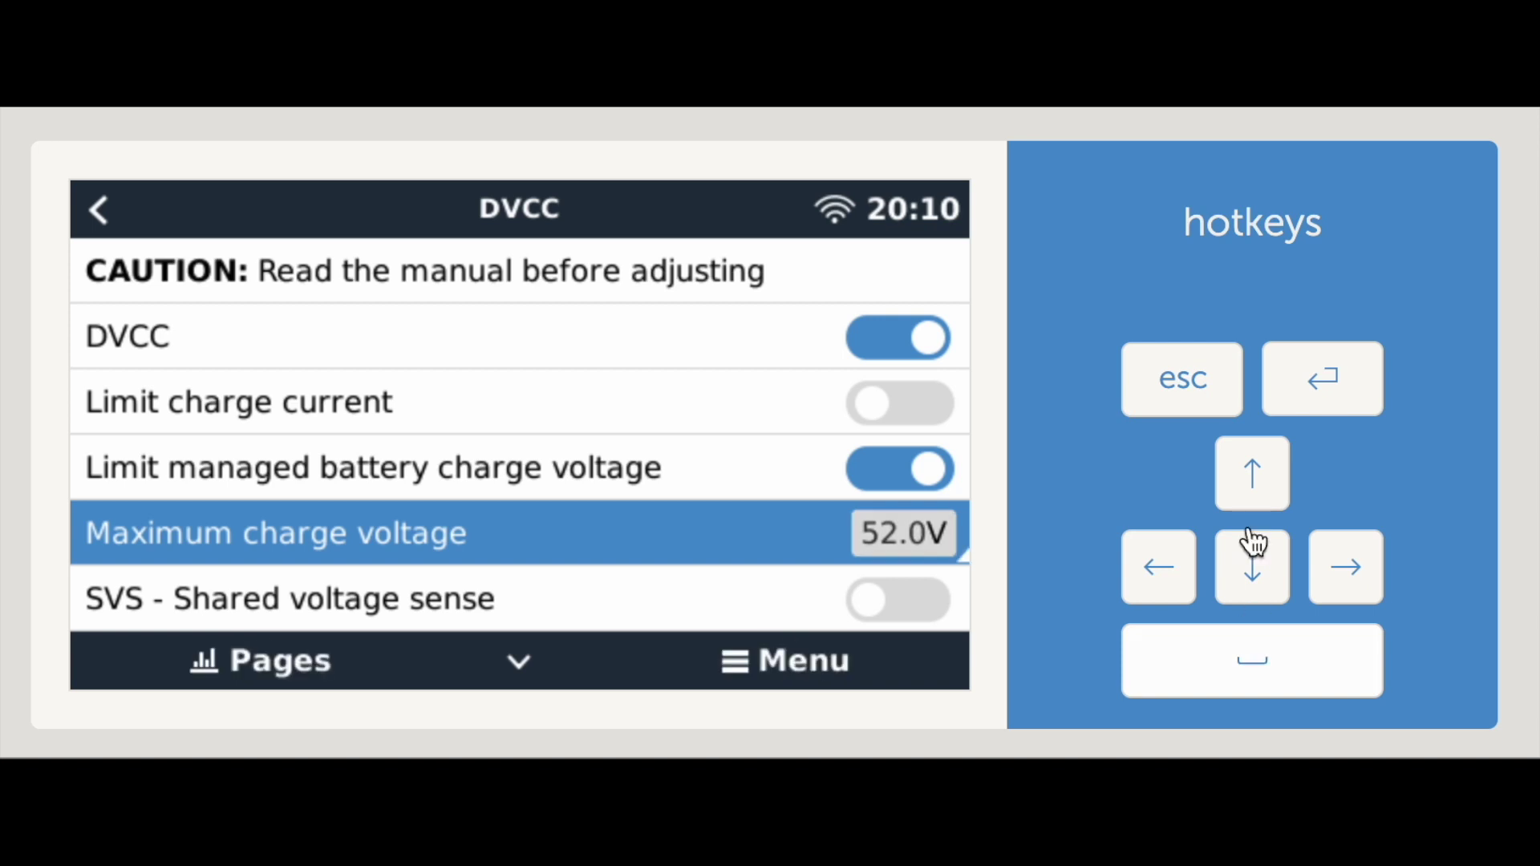
click(1219, 398)
Step: Restore the maximum charge voltage to 55.0 V, then back out to the Device List
click(1219, 398)
click(1258, 665)
key(Up)
key(space)
key(Up)
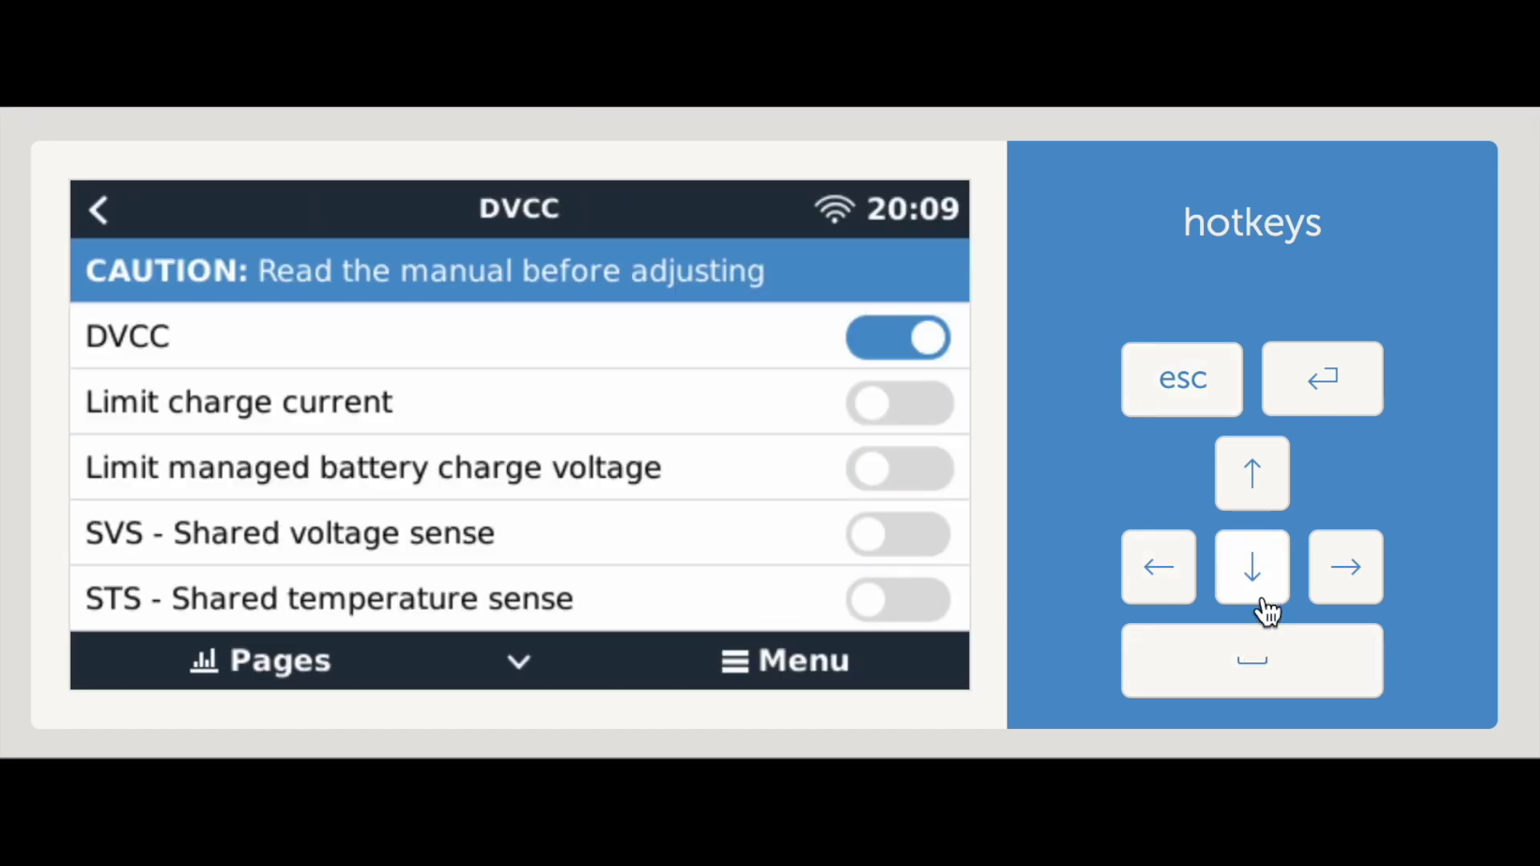
key(Escape)
key(Escape)
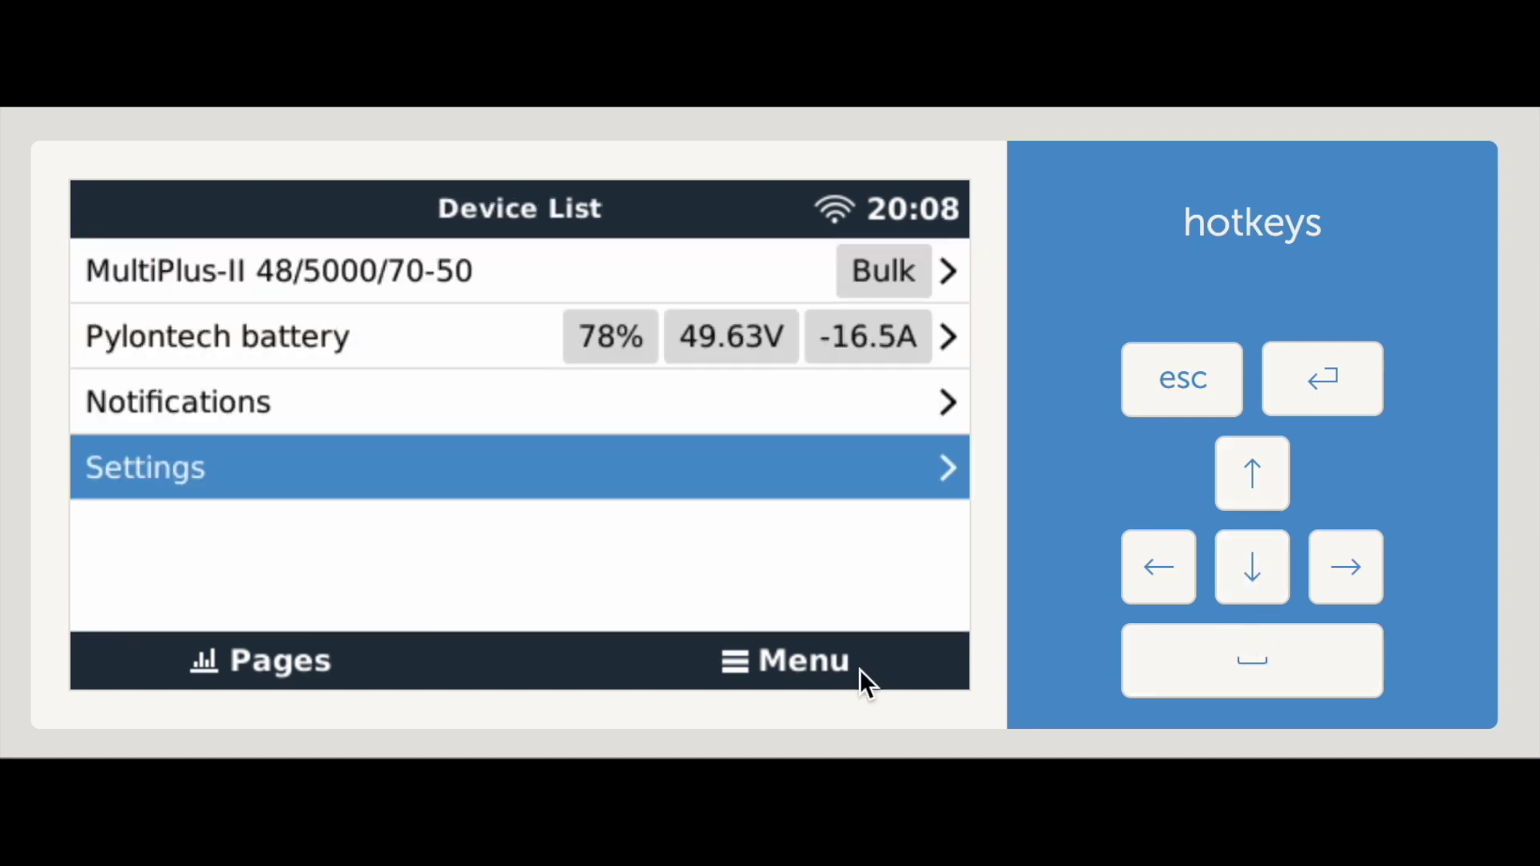
Step: Show the LiFePO4 state-of-charge table in Google Sheets, with 100% at 52.5 V
click(1220, 690)
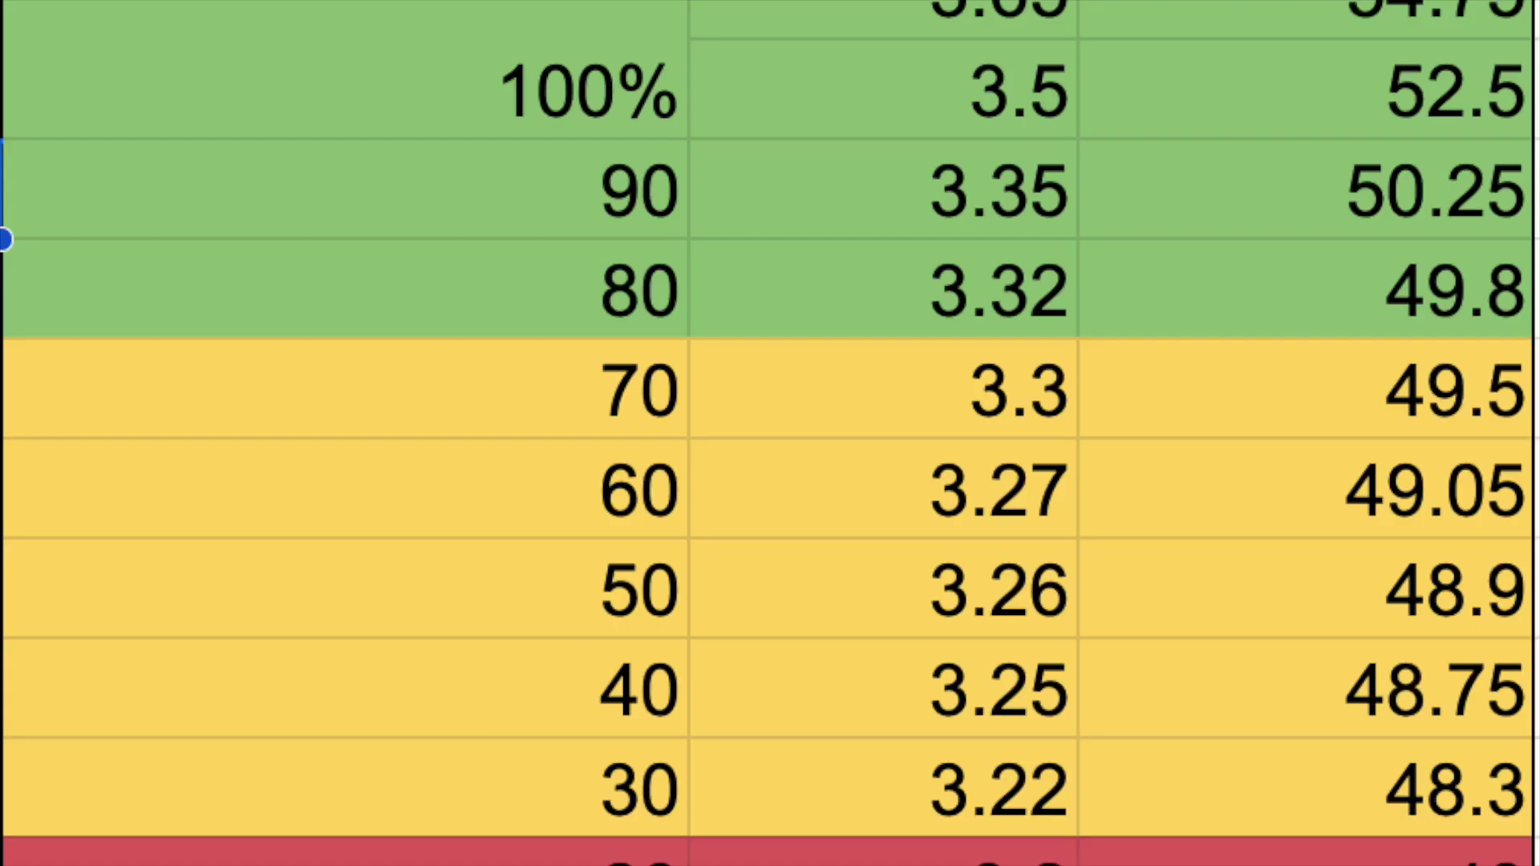